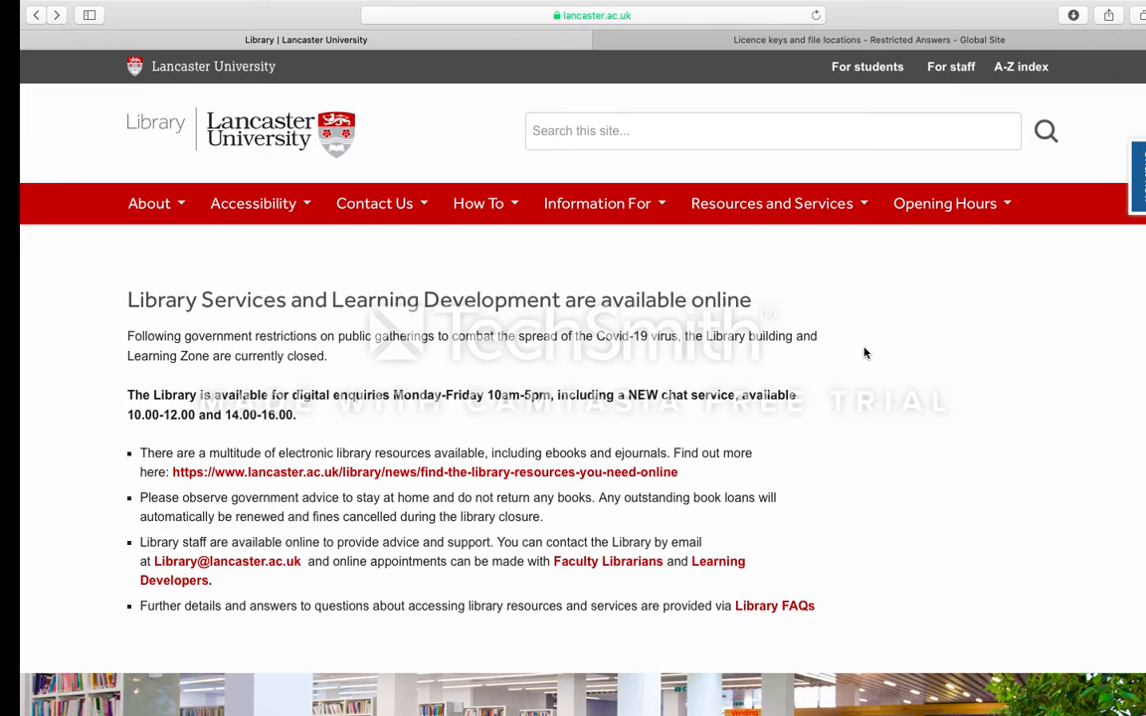
- Open the EndNote Desktop Guide from the EndNote page in the library's Referencing section
{"action": "scroll", "coordinate": [864, 354], "scroll_direction": "down", "scroll_amount": 6}
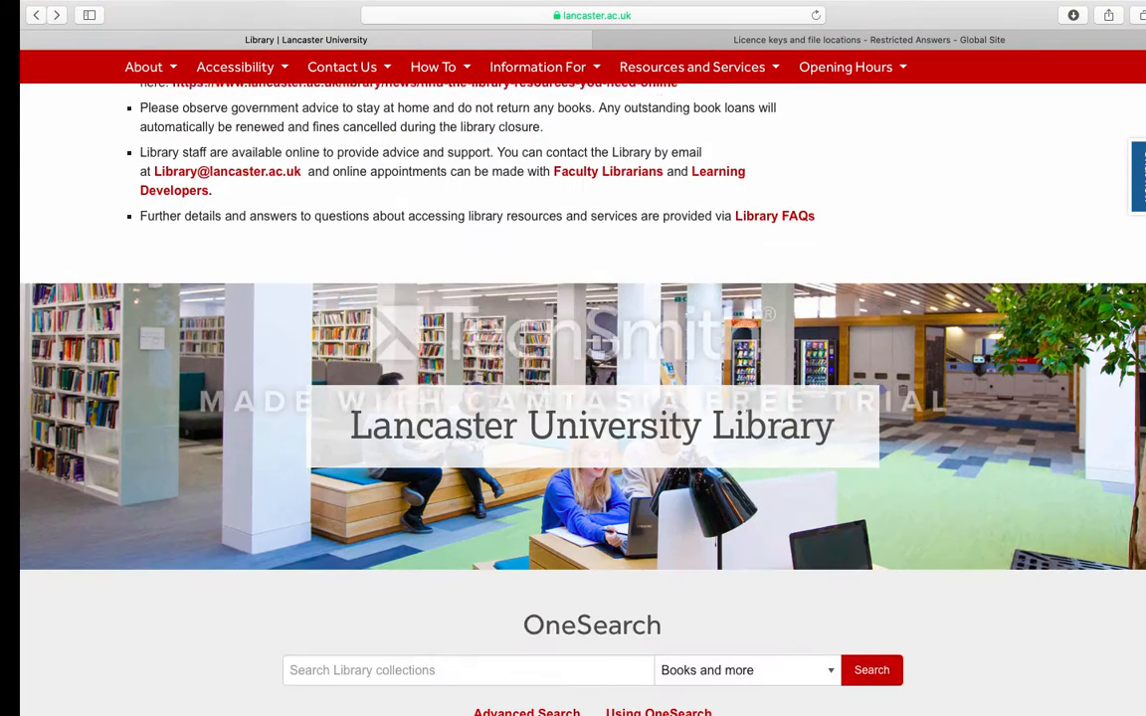
{"action": "scroll", "coordinate": [583, 398], "scroll_direction": "down", "scroll_amount": 10}
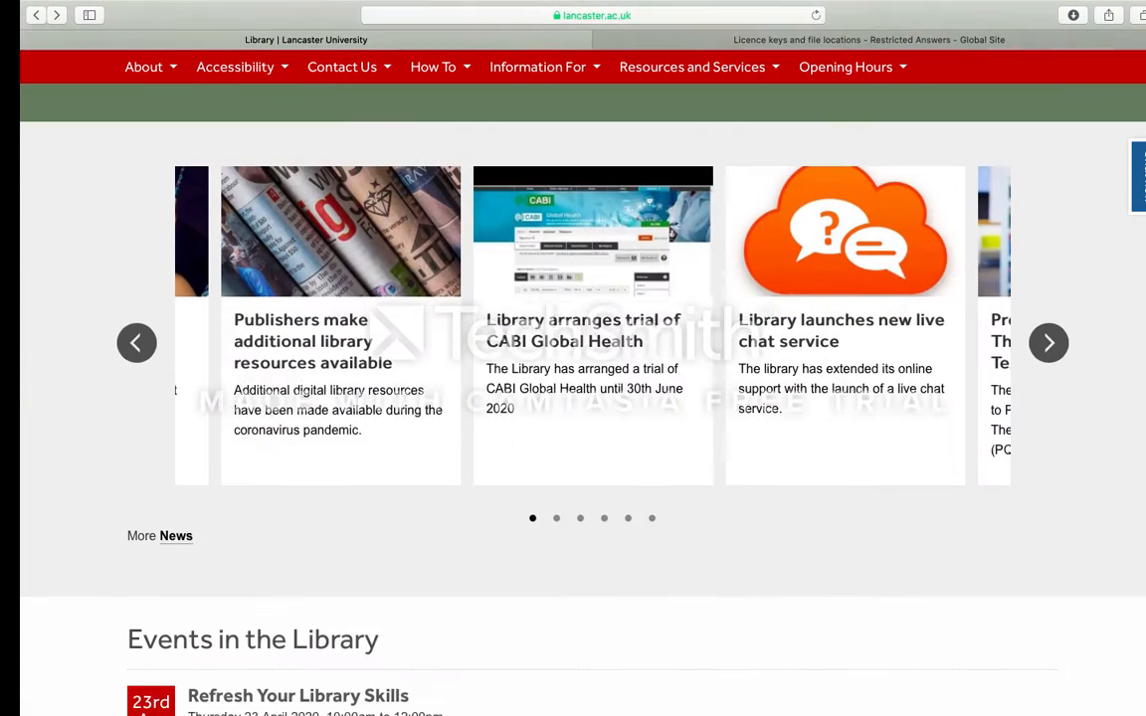
{"action": "scroll", "coordinate": [900, 316], "scroll_direction": "down", "scroll_amount": 8}
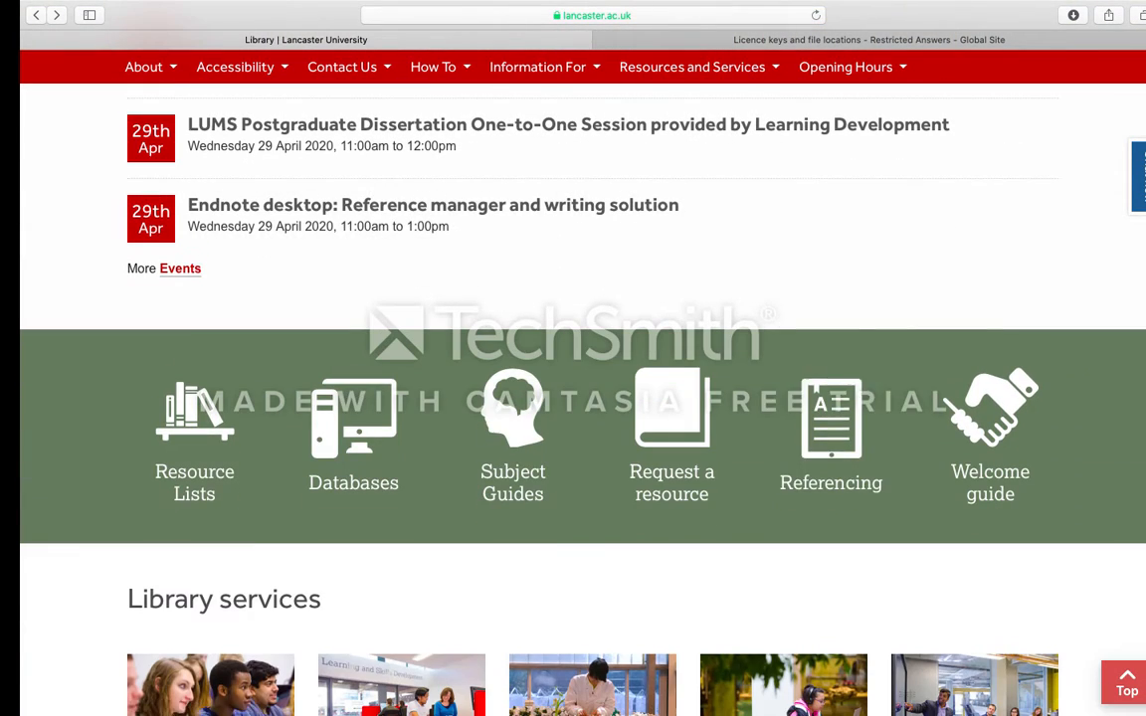
{"action": "left_click", "coordinate": [853, 414]}
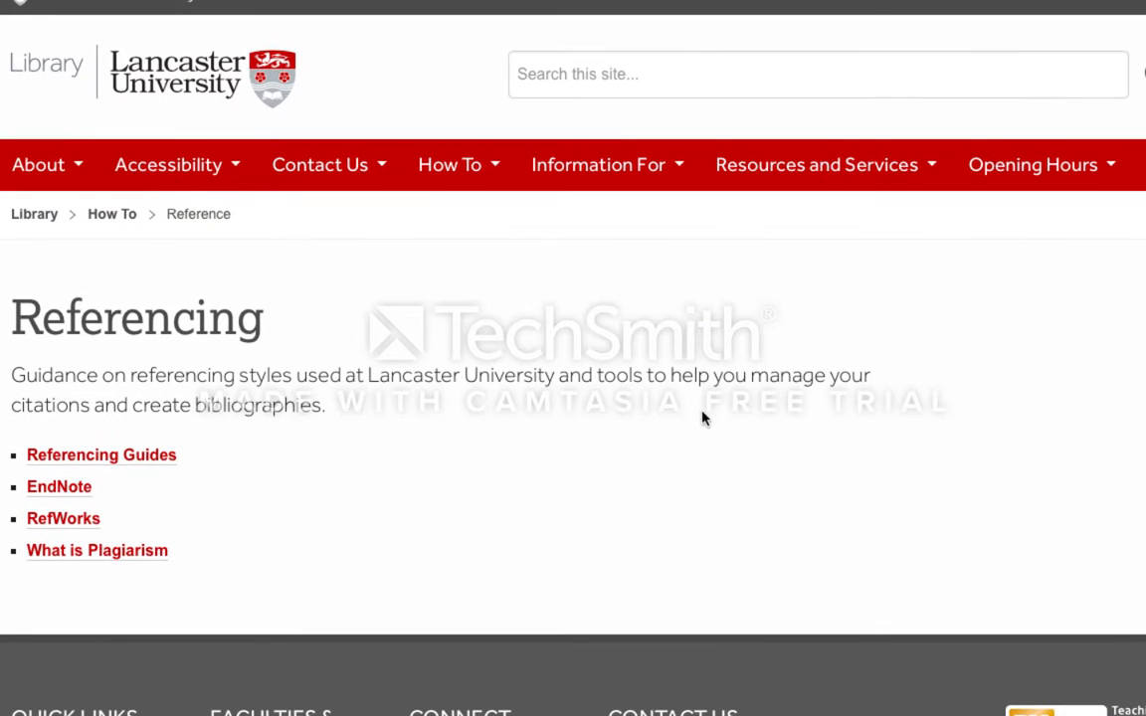
{"action": "left_click", "coordinate": [84, 487]}
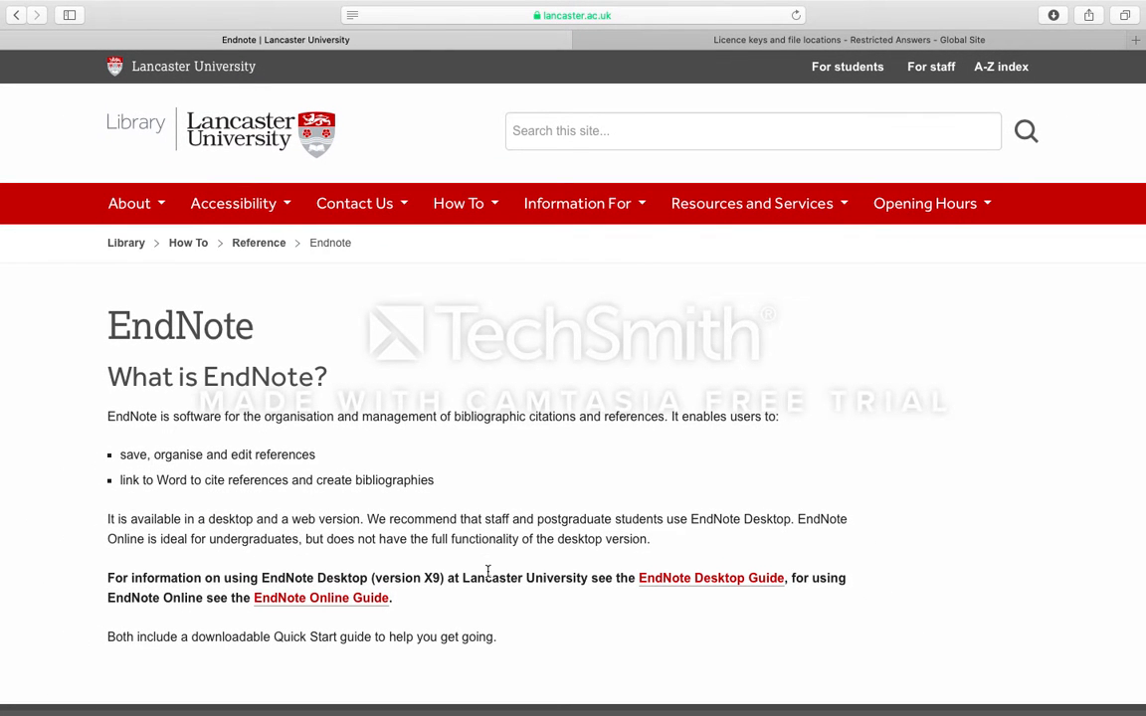
{"action": "left_click", "coordinate": [665, 579]}
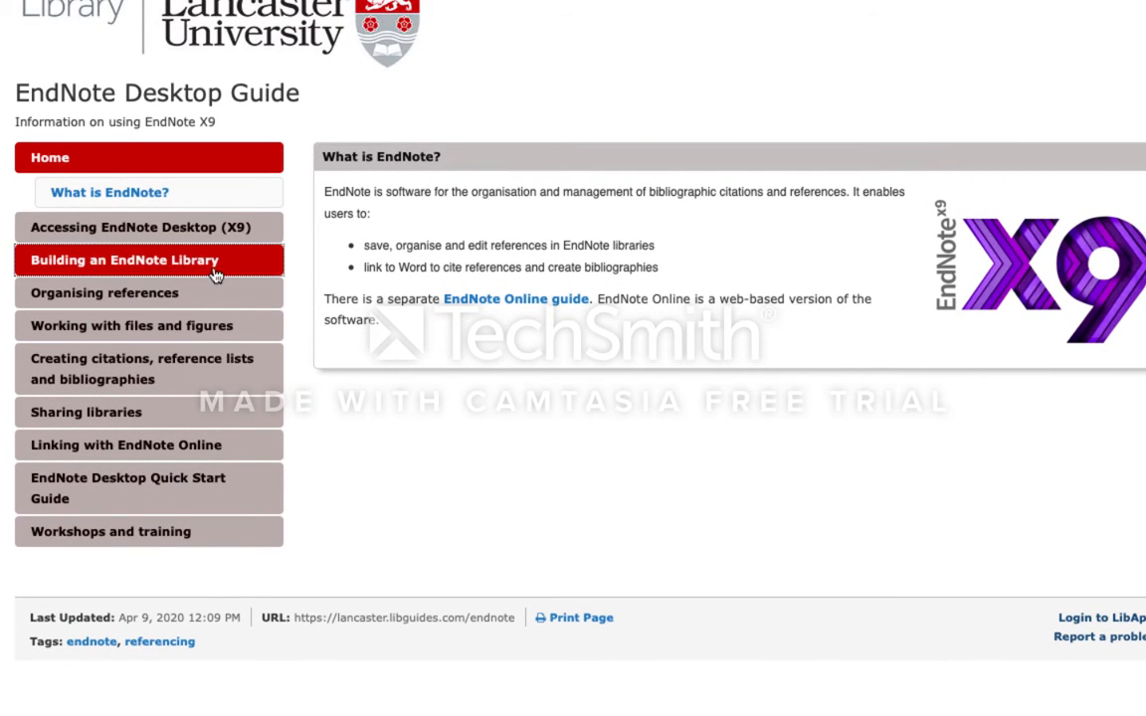
- Open the guide's access information for EndNote on a Mac and expand the manual Install EndNote for Mac instructions
{"action": "left_click", "coordinate": [171, 223]}
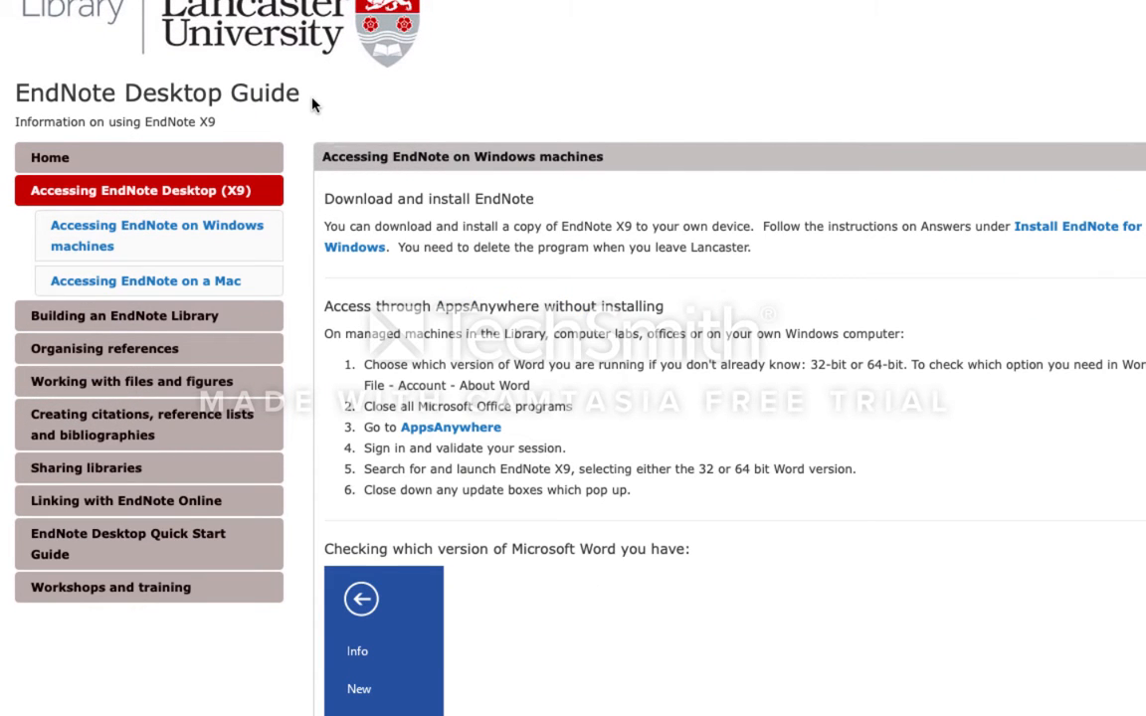
{"action": "left_click", "coordinate": [200, 284]}
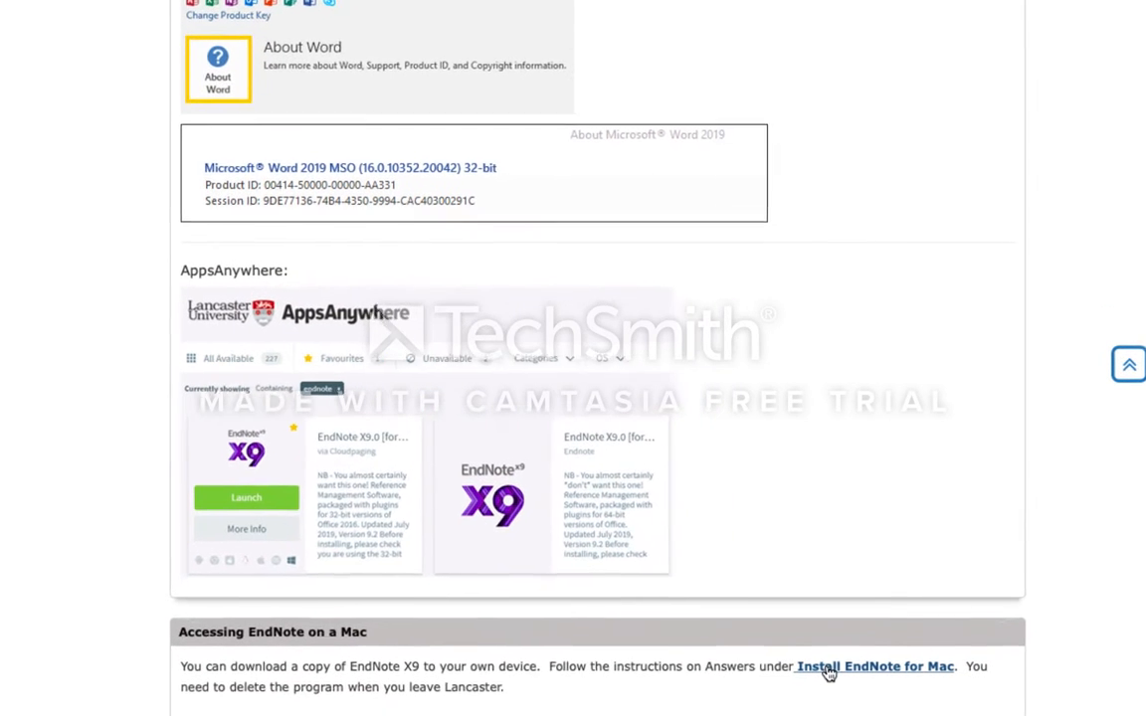
{"action": "left_click", "coordinate": [826, 673]}
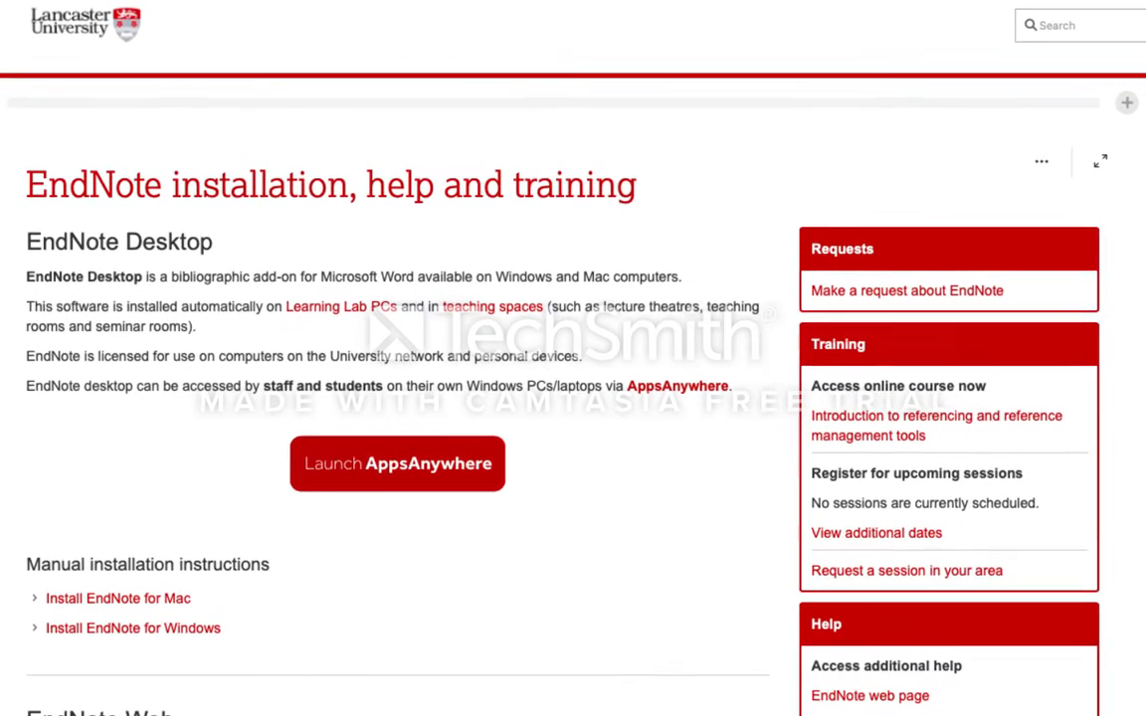
{"action": "left_click", "coordinate": [154, 600]}
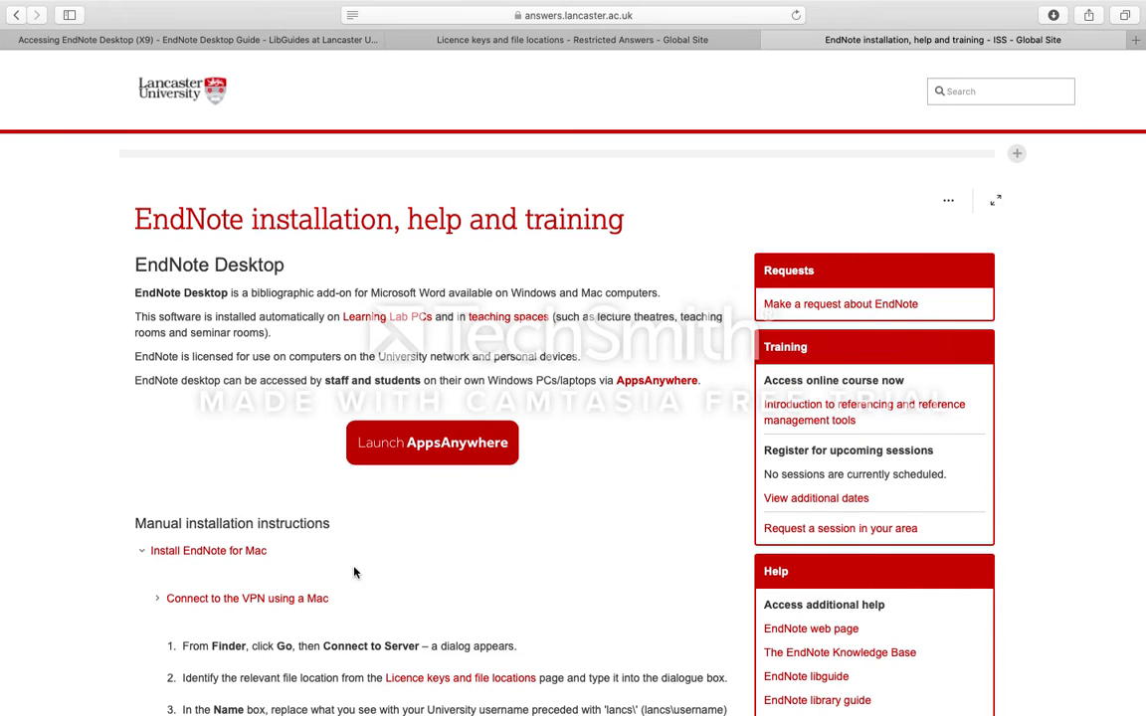
- Open the Licence keys and file locations page and copy the EndNote server address for installing on Macs
{"action": "left_click", "coordinate": [433, 681]}
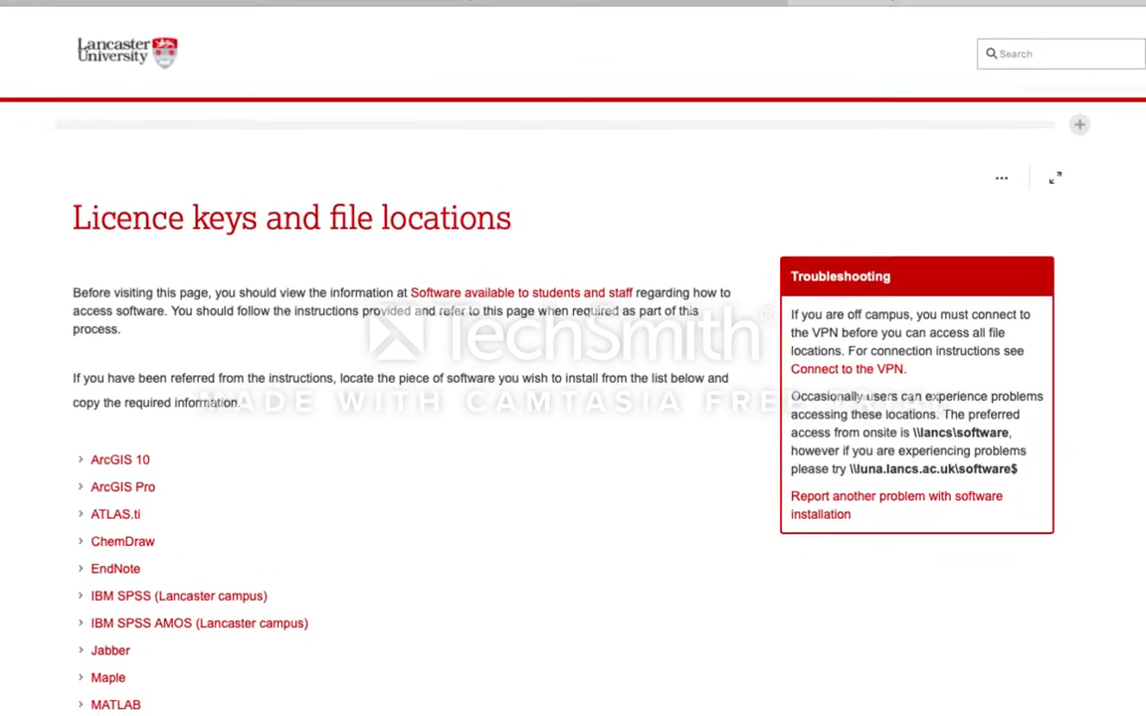
{"action": "left_click", "coordinate": [92, 593]}
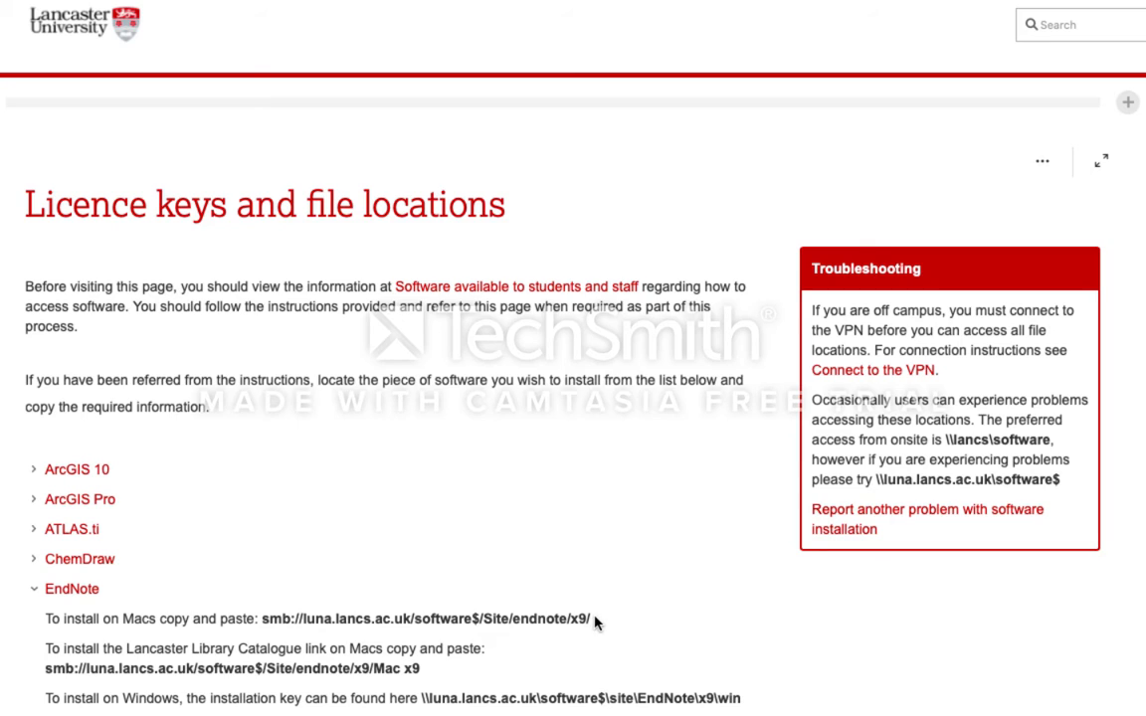
{"action": "left_click_drag", "start_coordinate": [594, 621], "coordinate": [262, 609]}
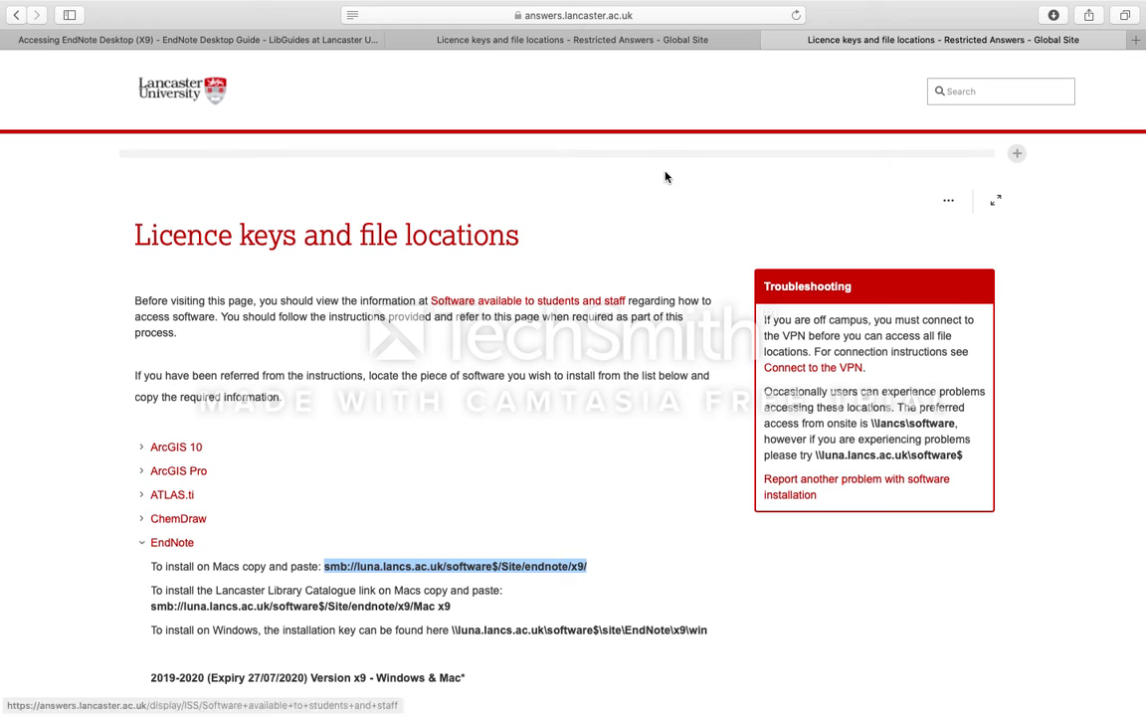
- Open smb://luna.lancs.ac.uk/software$/Site/endnote/x9/ from a new browser tab and allow the server connection
{"action": "left_click", "coordinate": [1135, 40]}
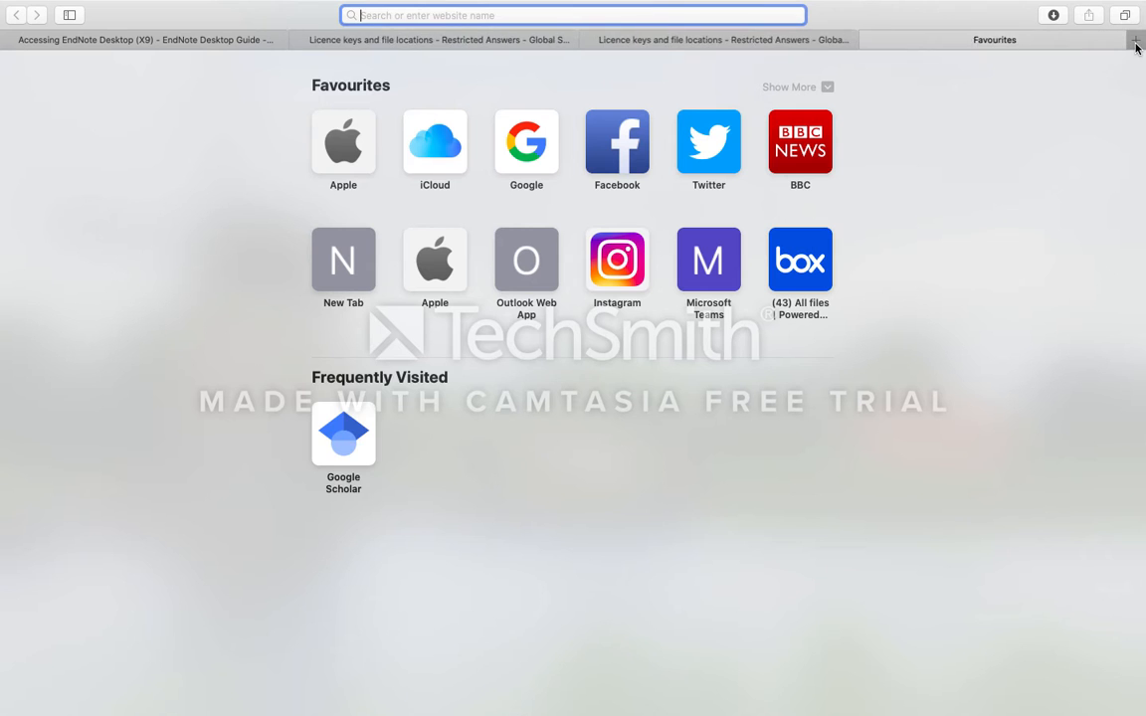
{"action": "key", "text": "super+v"}
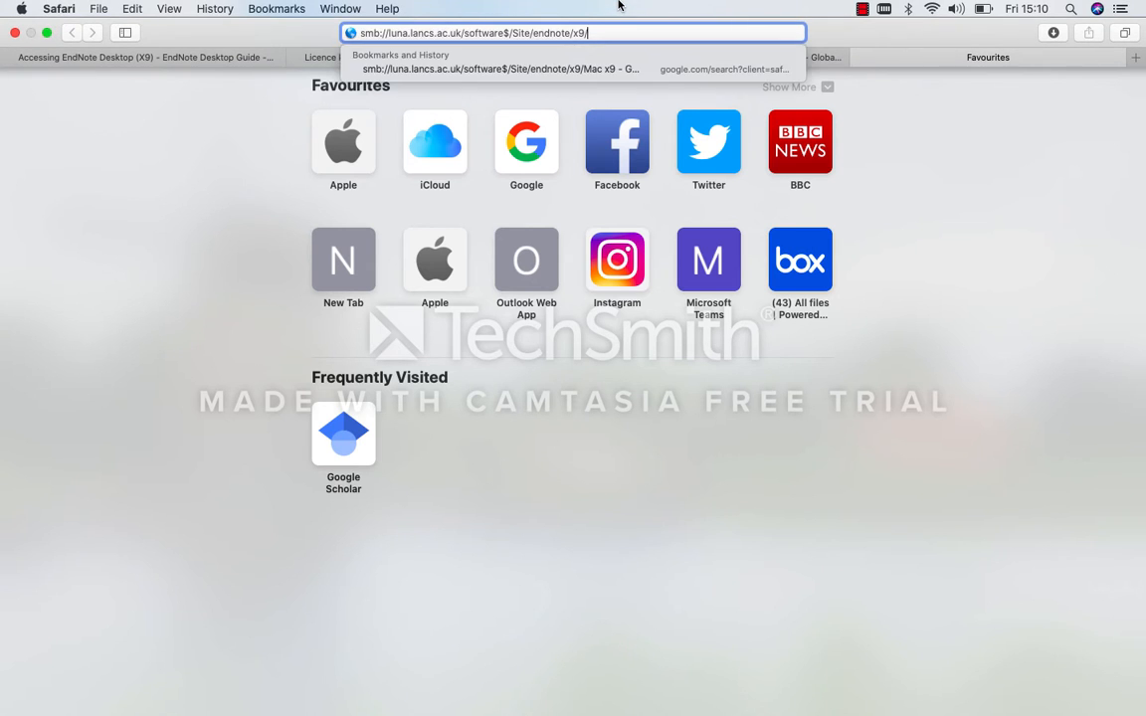
{"action": "key", "text": "Return"}
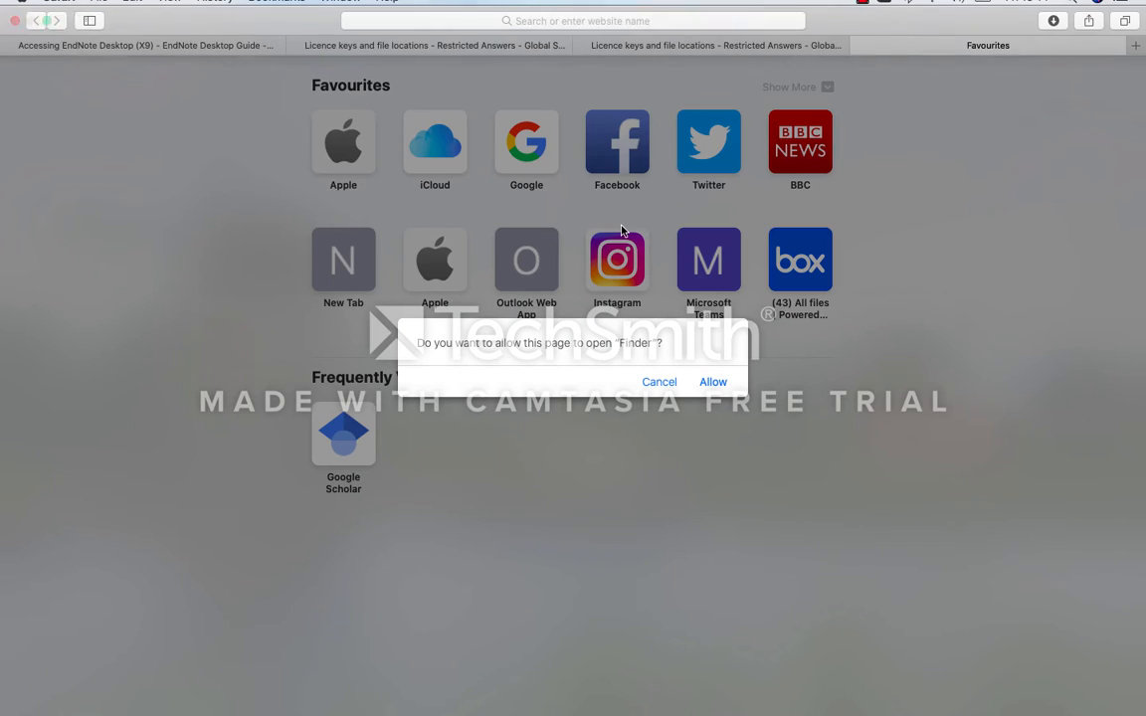
{"action": "left_click", "coordinate": [712, 382]}
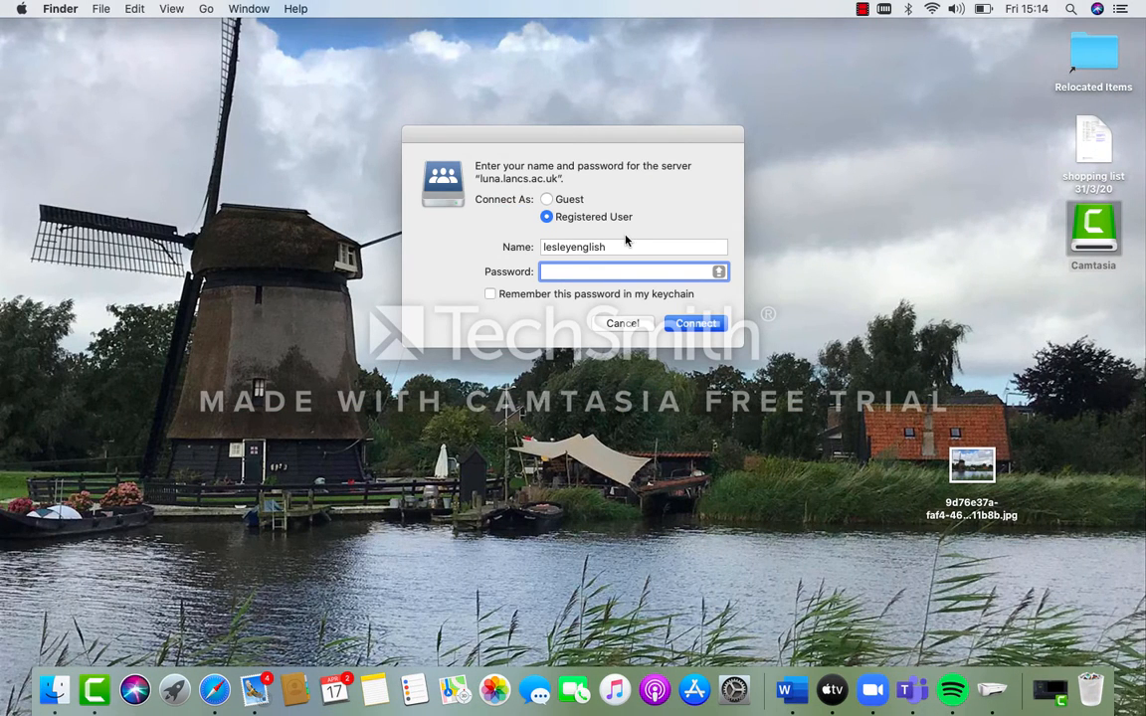
- Connect to the luna.lancs.ac.uk server as a registered user with the university username and account password
{"action": "key", "text": "shift+Tab"}
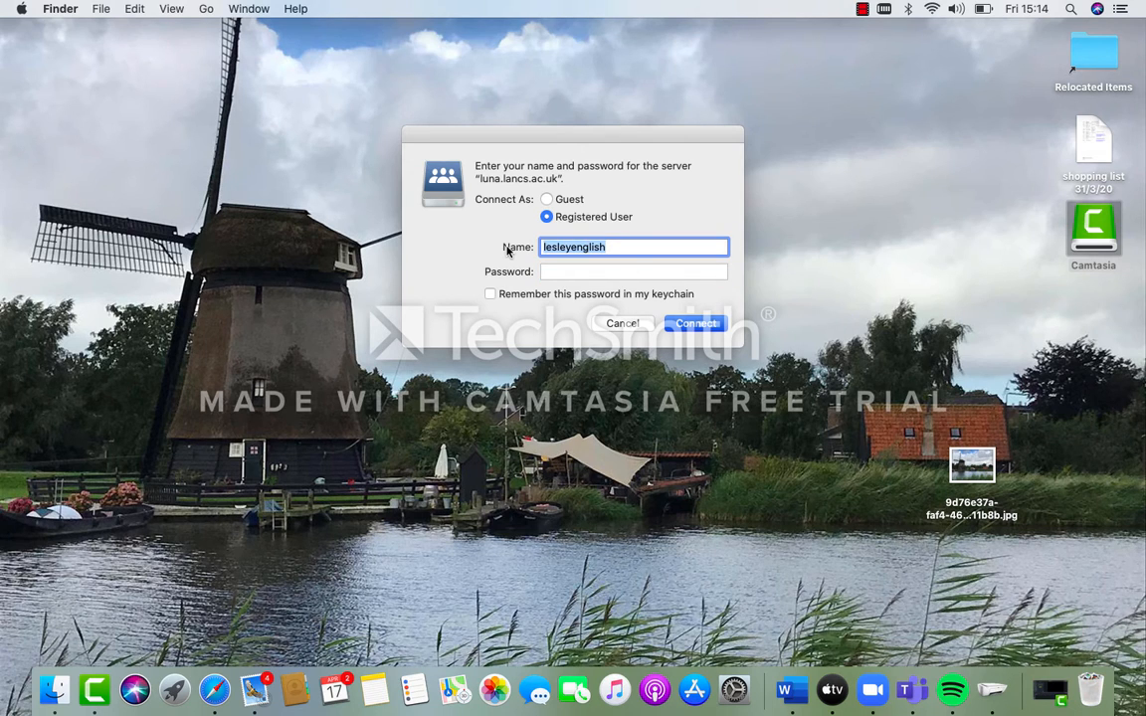
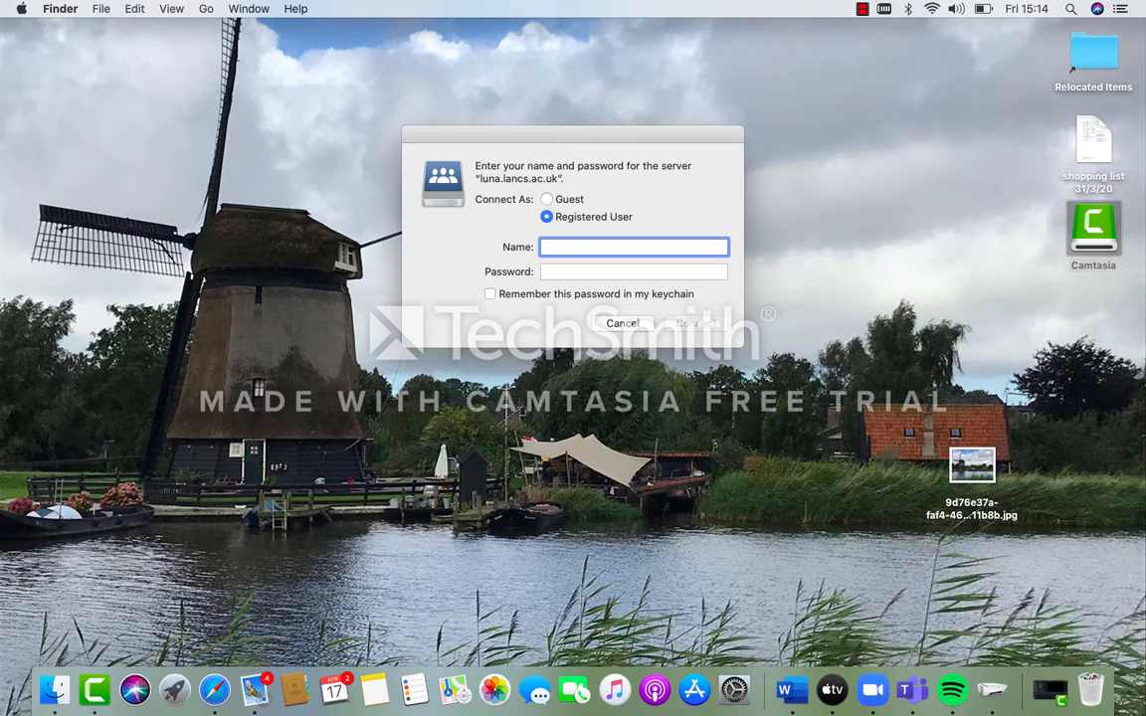
{"action": "key", "text": "Tab"}
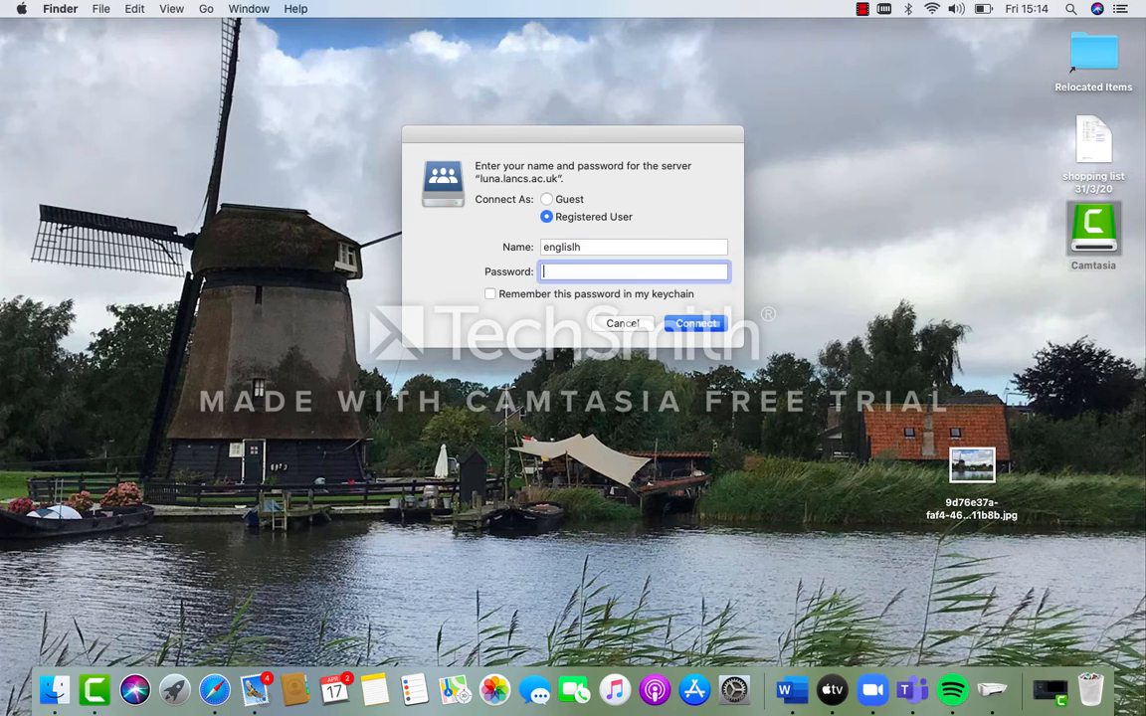
{"action": "type", "text": "•••••"}
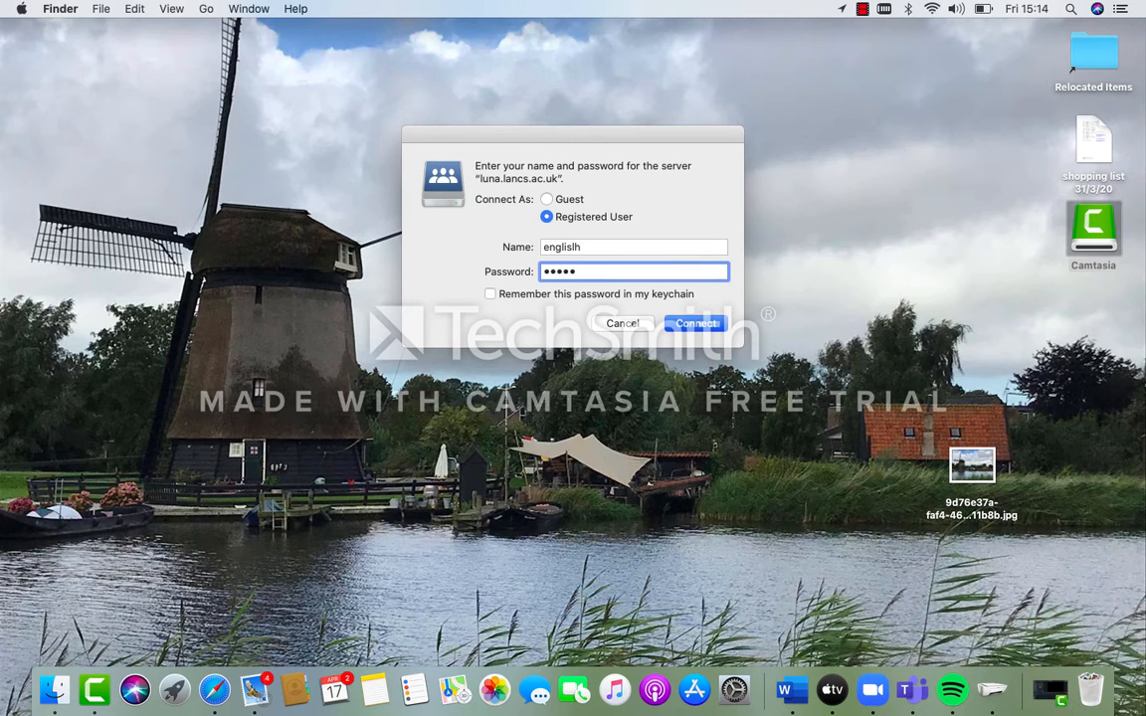
{"action": "type", "text": "•••••"}
{"action": "left_click", "coordinate": [680, 323]}
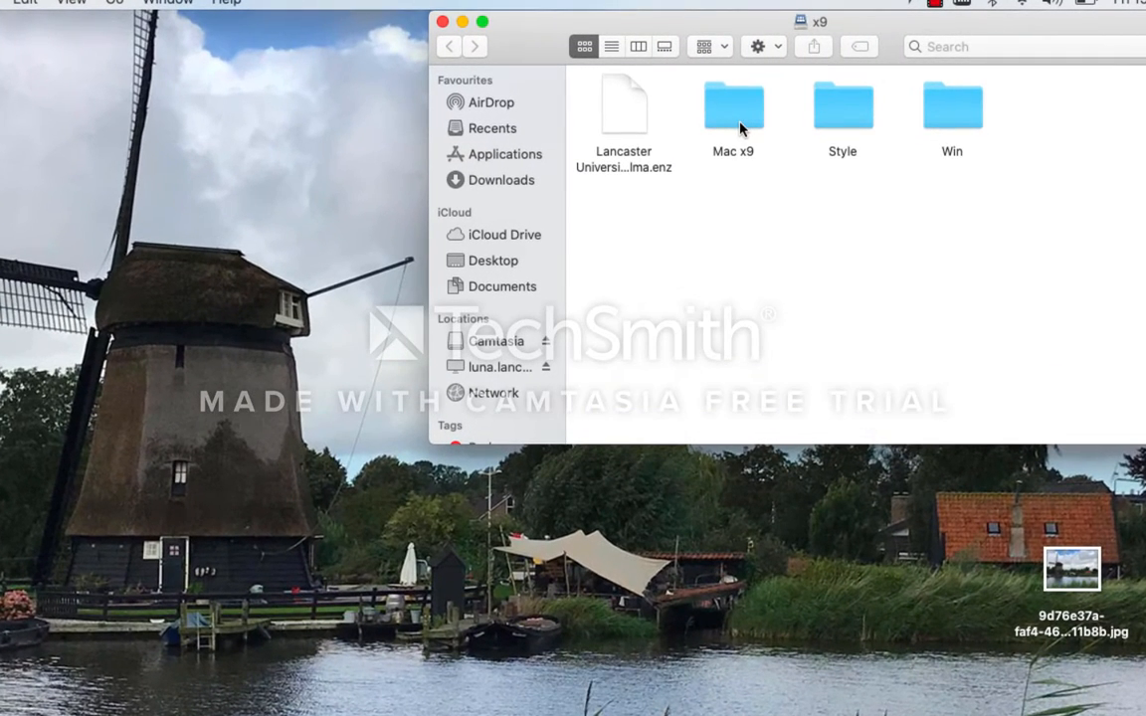
- Open the Mac x9 folder on the server and mount EndNoteX9Installer.dmg
{"action": "left_click", "coordinate": [706, 111]}
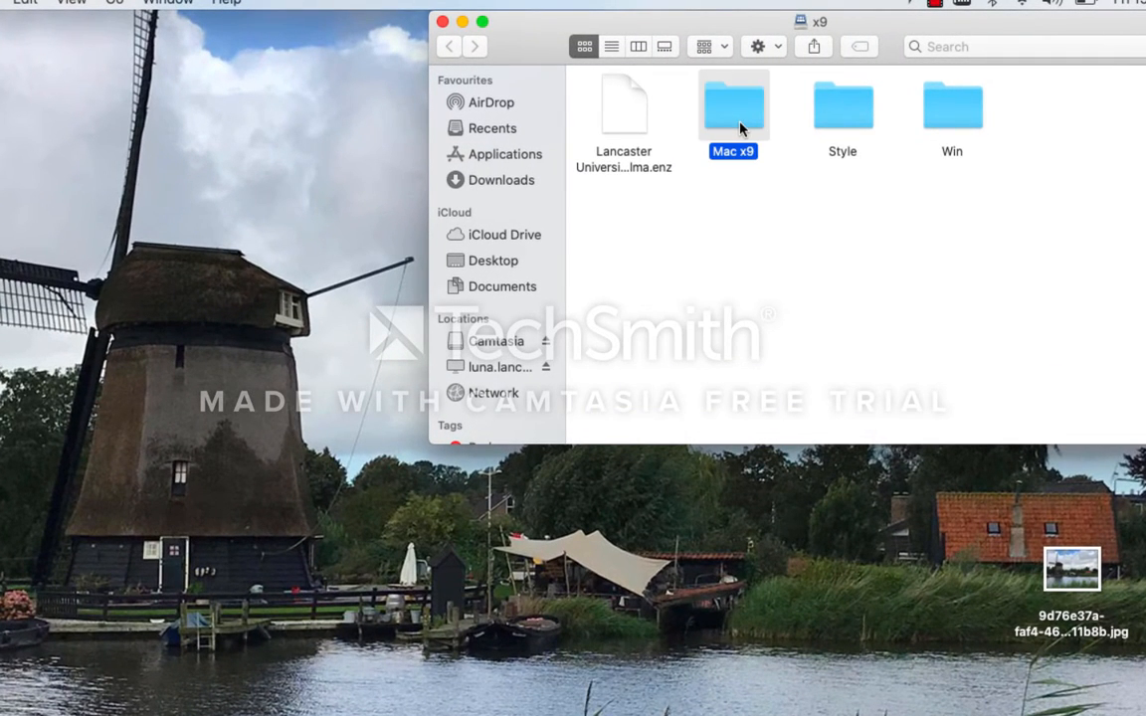
{"action": "double_click", "coordinate": [741, 127]}
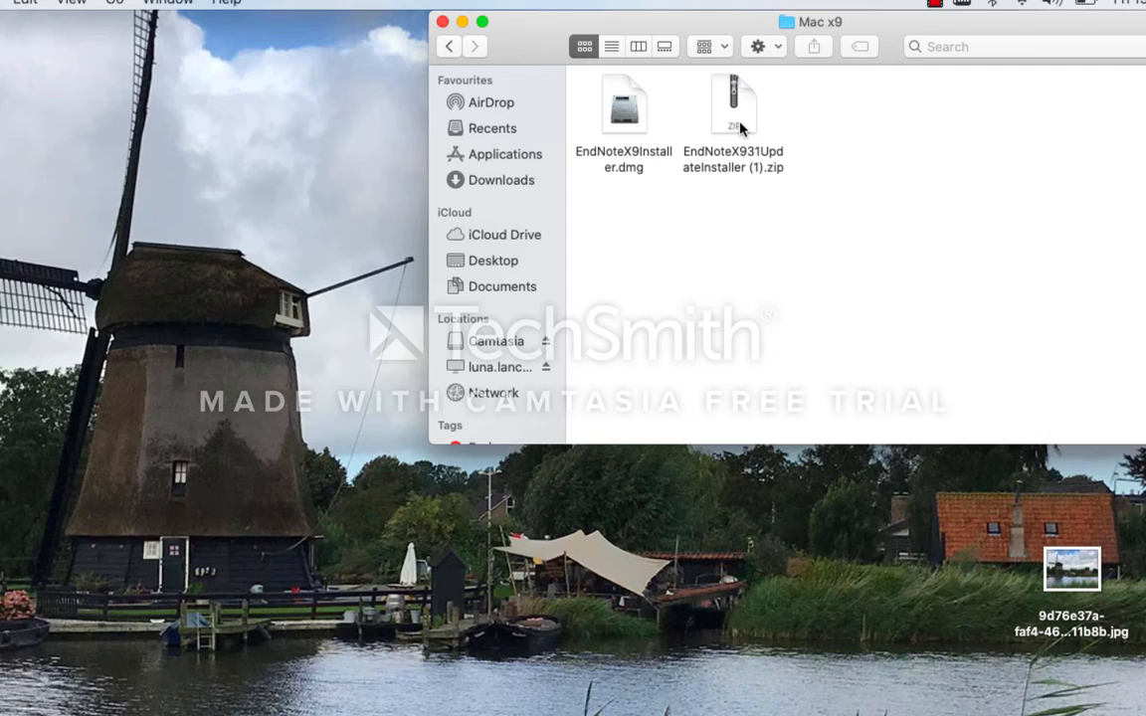
{"action": "left_click", "coordinate": [626, 123]}
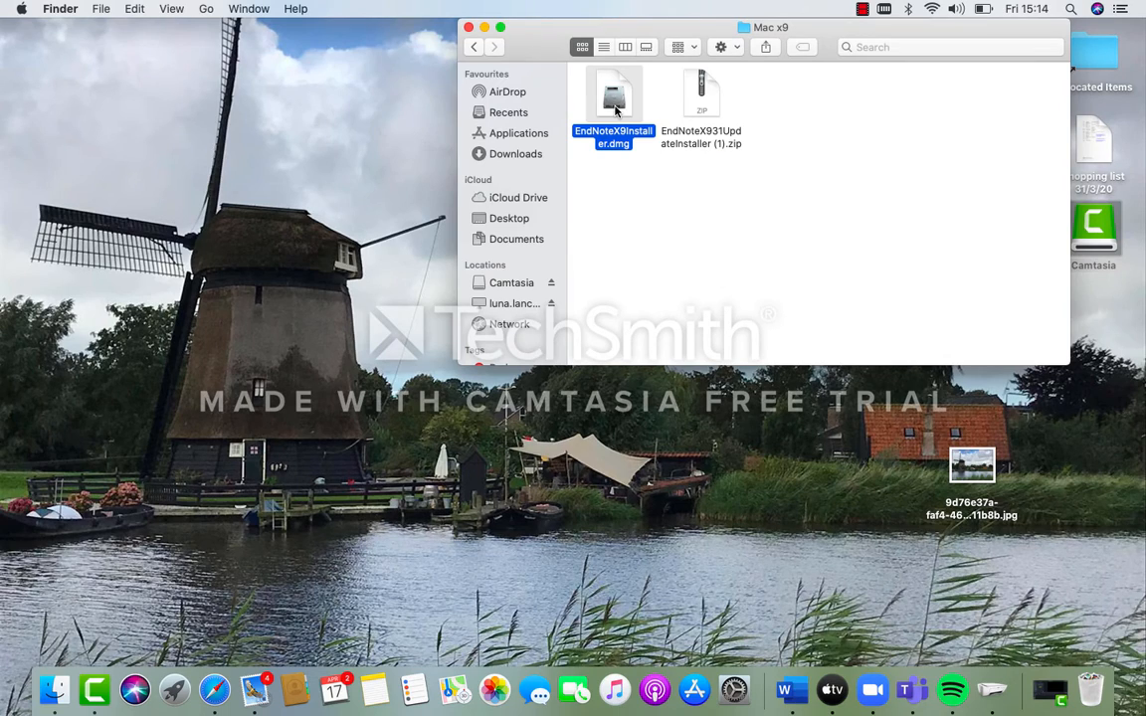
{"action": "double_click", "coordinate": [616, 110]}
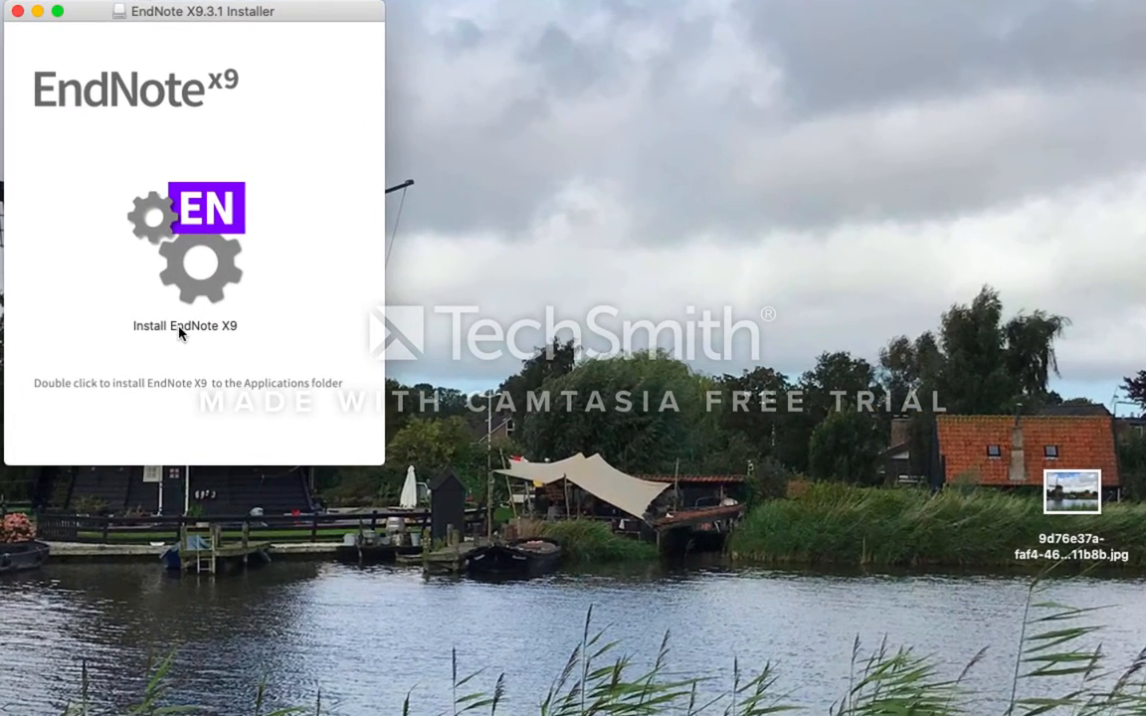
- Run Install EndNote X9 and continue through the customizer's welcome and installation type pages with the product key option
{"action": "left_click", "coordinate": [259, 336]}
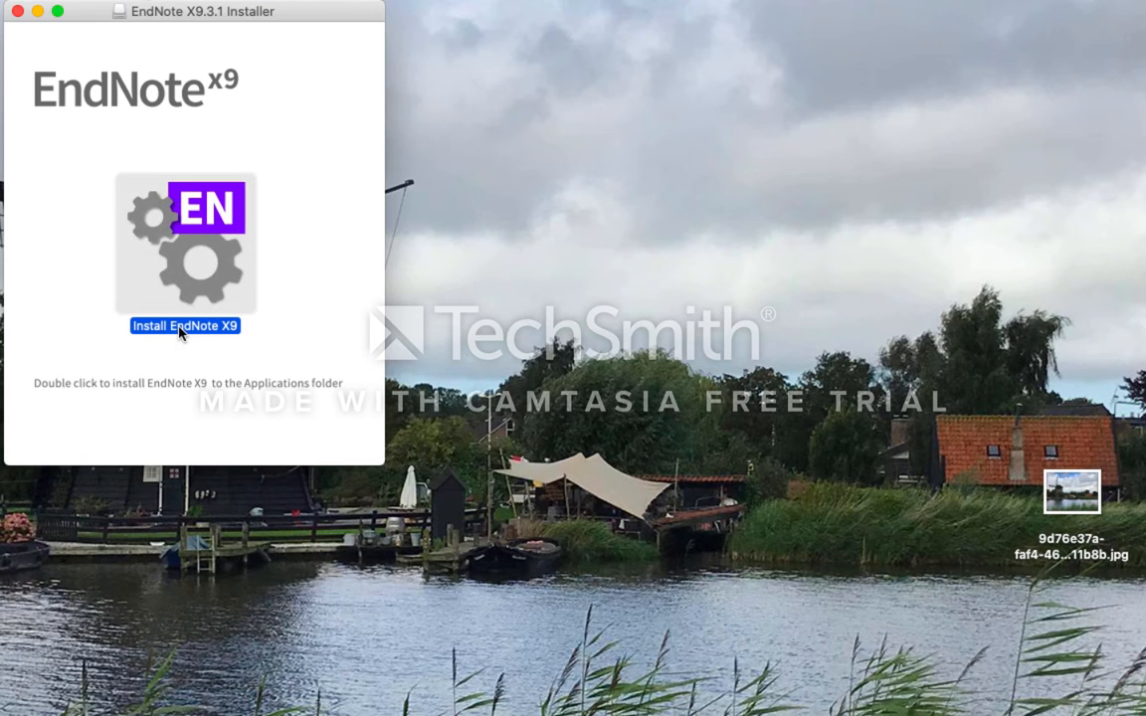
{"action": "double_click", "coordinate": [180, 332]}
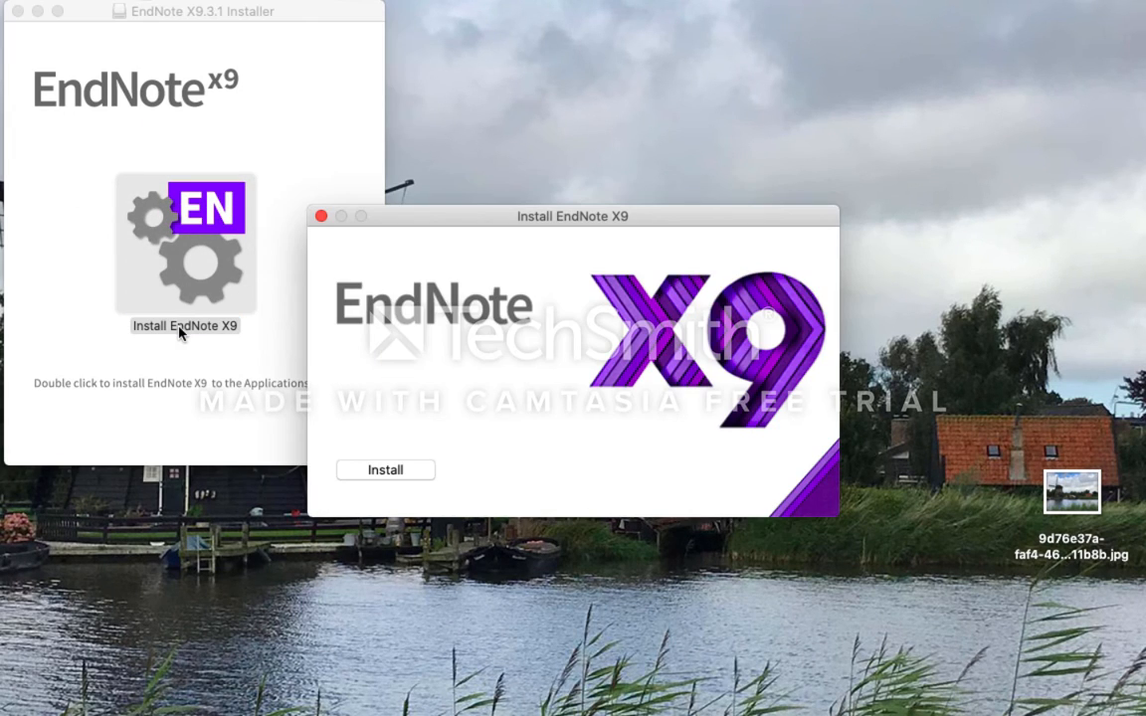
{"action": "left_click", "coordinate": [394, 470]}
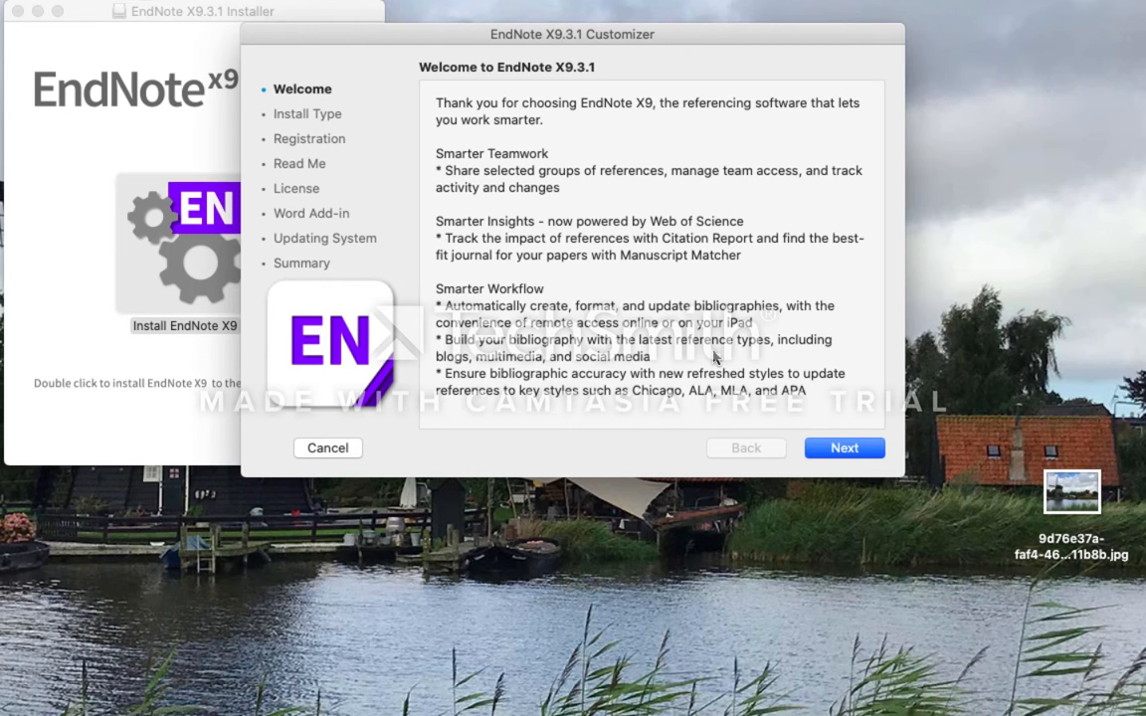
{"action": "left_click", "coordinate": [825, 450]}
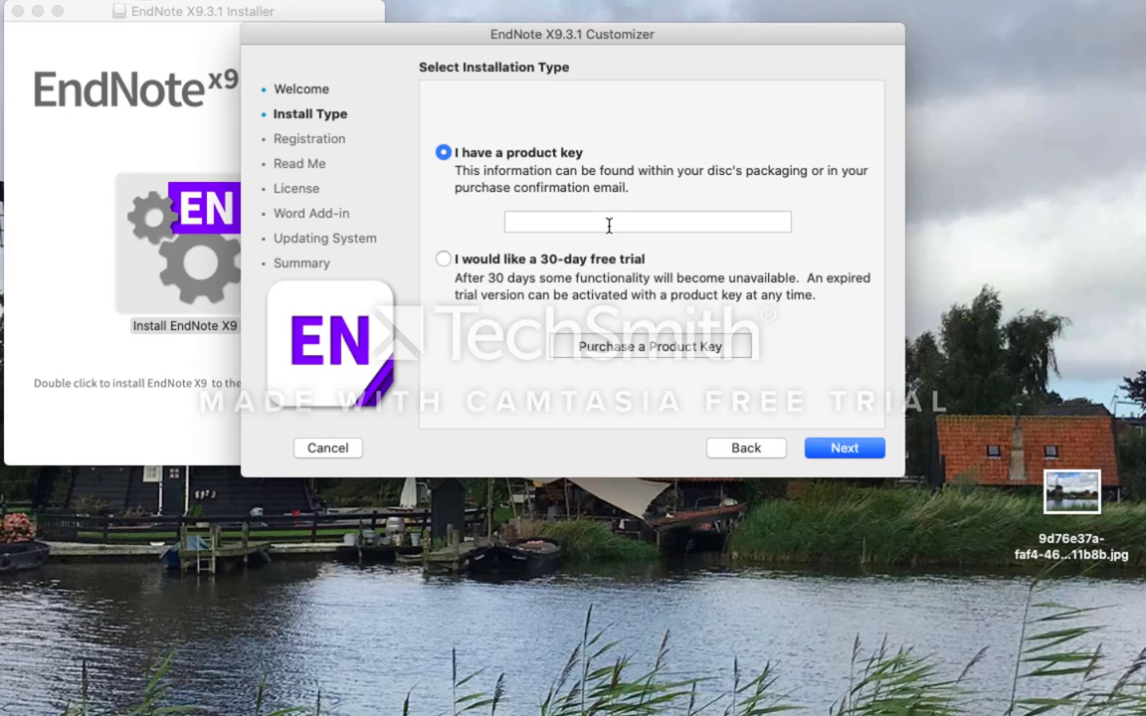
{"action": "left_click", "coordinate": [866, 448]}
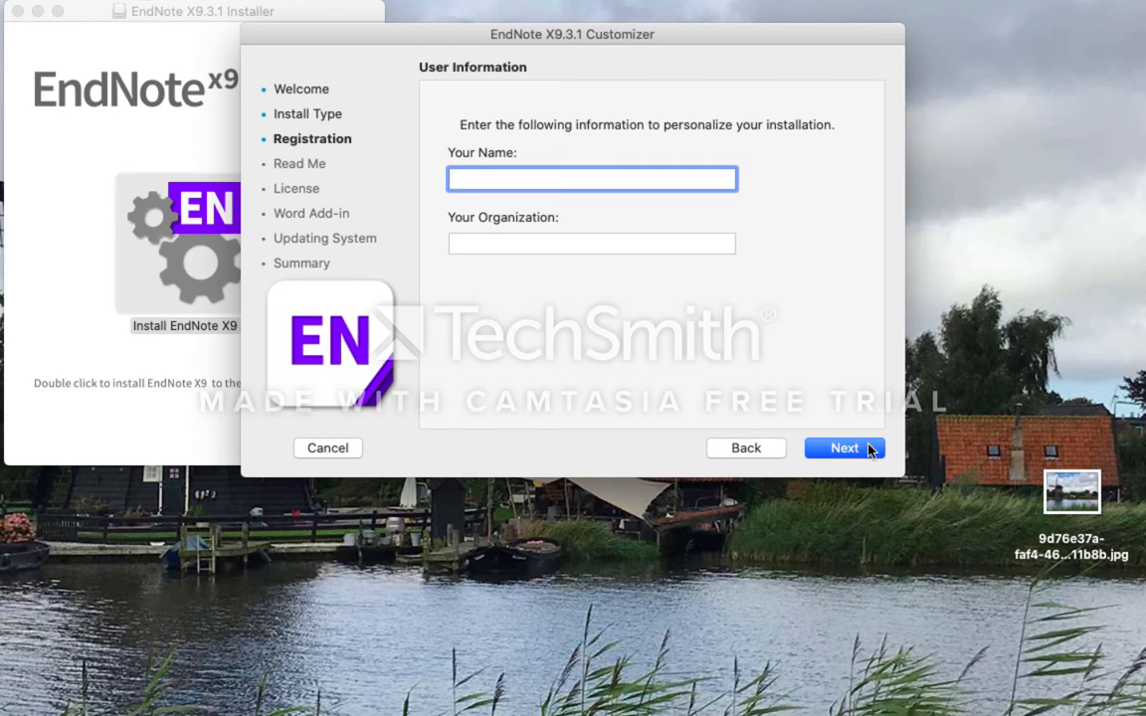
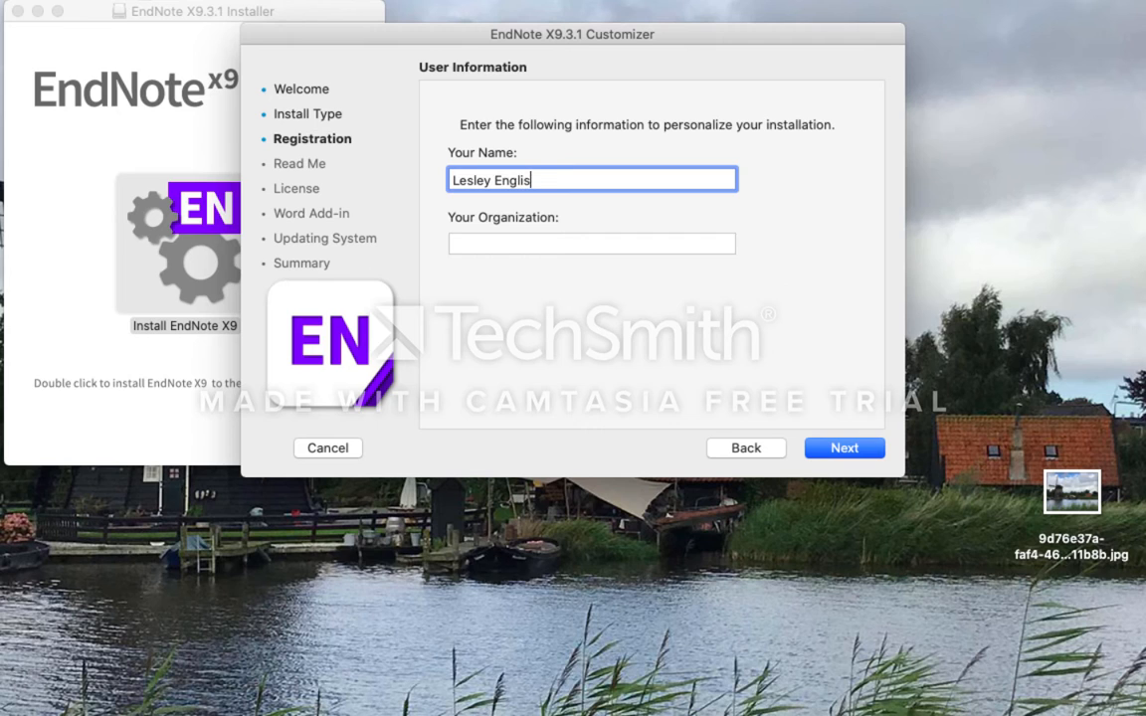
- Register the installation with the user's full name and the organization Lancaster University, and continue past the Read Me to the license agreement
{"action": "left_click", "coordinate": [627, 246]}
{"action": "type", "text": "Lancaster"}
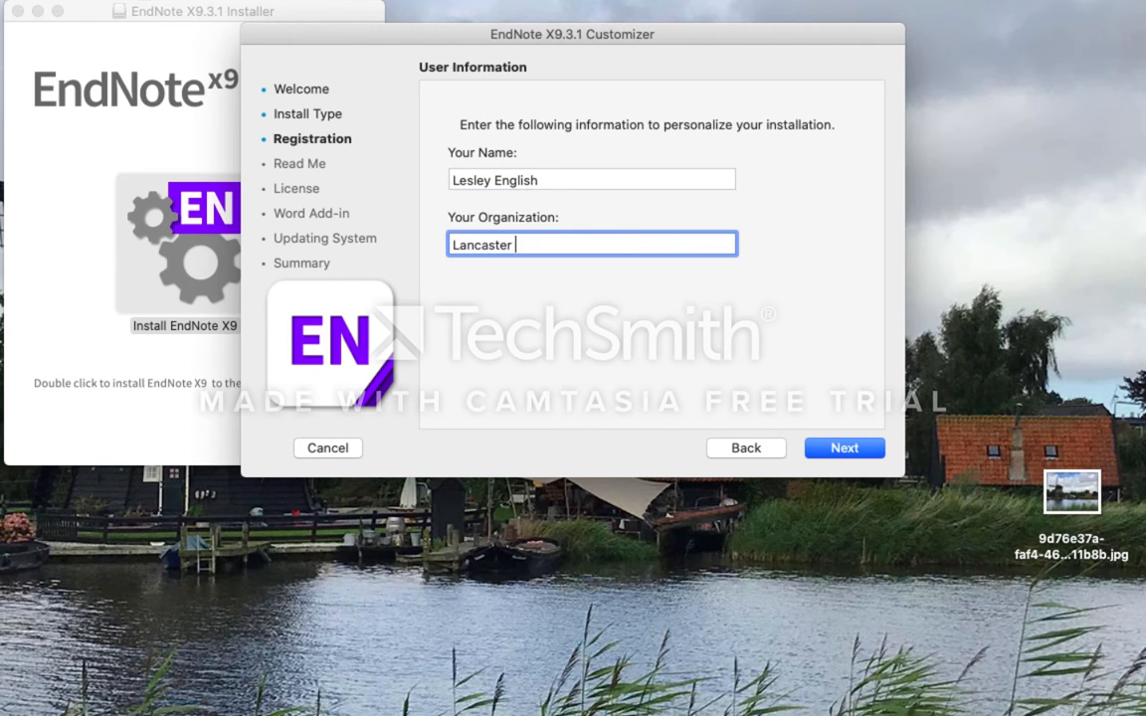
{"action": "type", "text": " University"}
{"action": "left_click", "coordinate": [848, 450]}
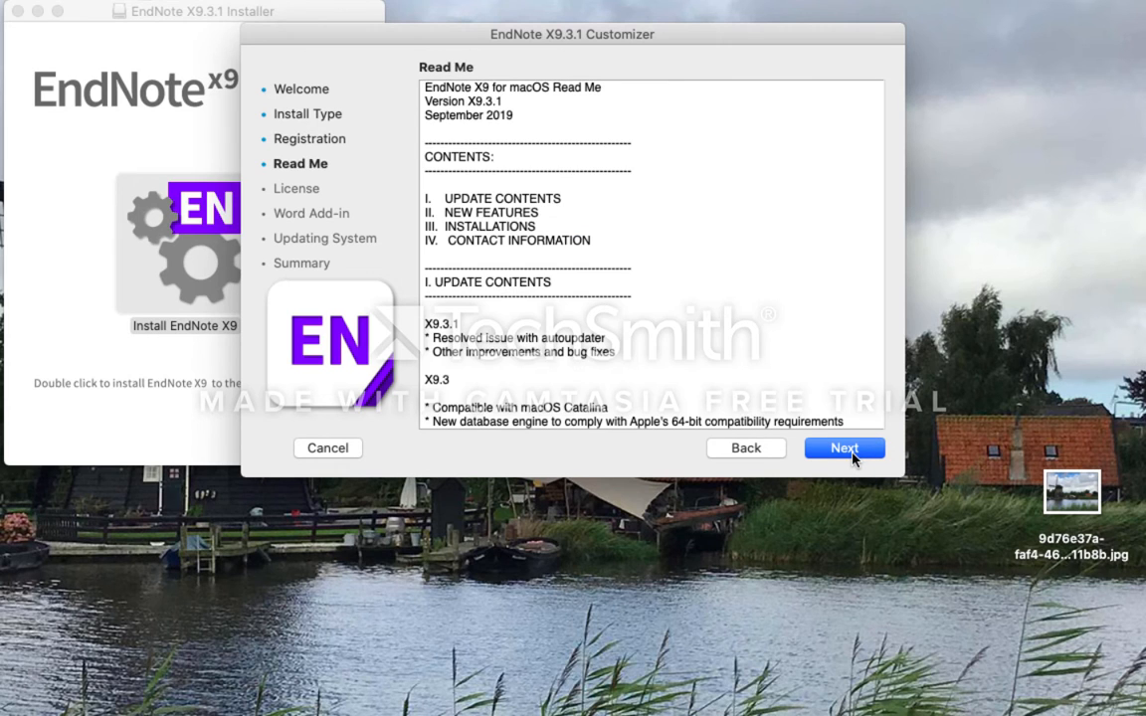
{"action": "left_click", "coordinate": [848, 449]}
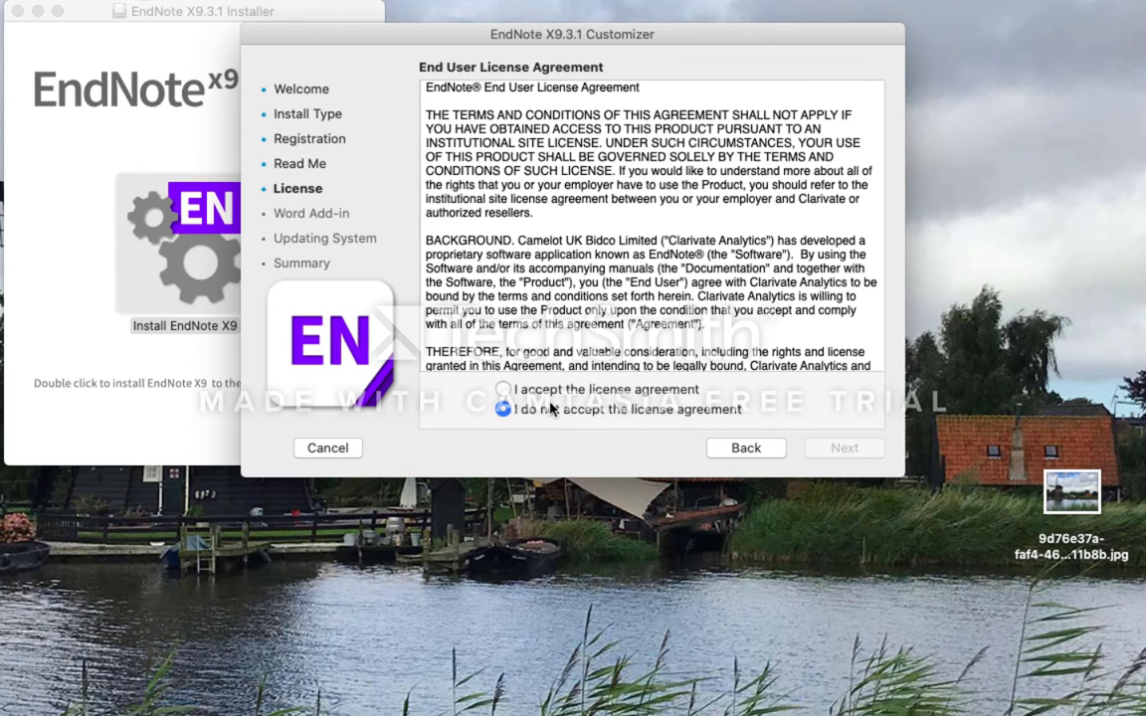
- Accept the license agreement and authorize the installation of EndNote X9 and its Word add-in with the Mac account password
{"action": "left_click", "coordinate": [504, 390]}
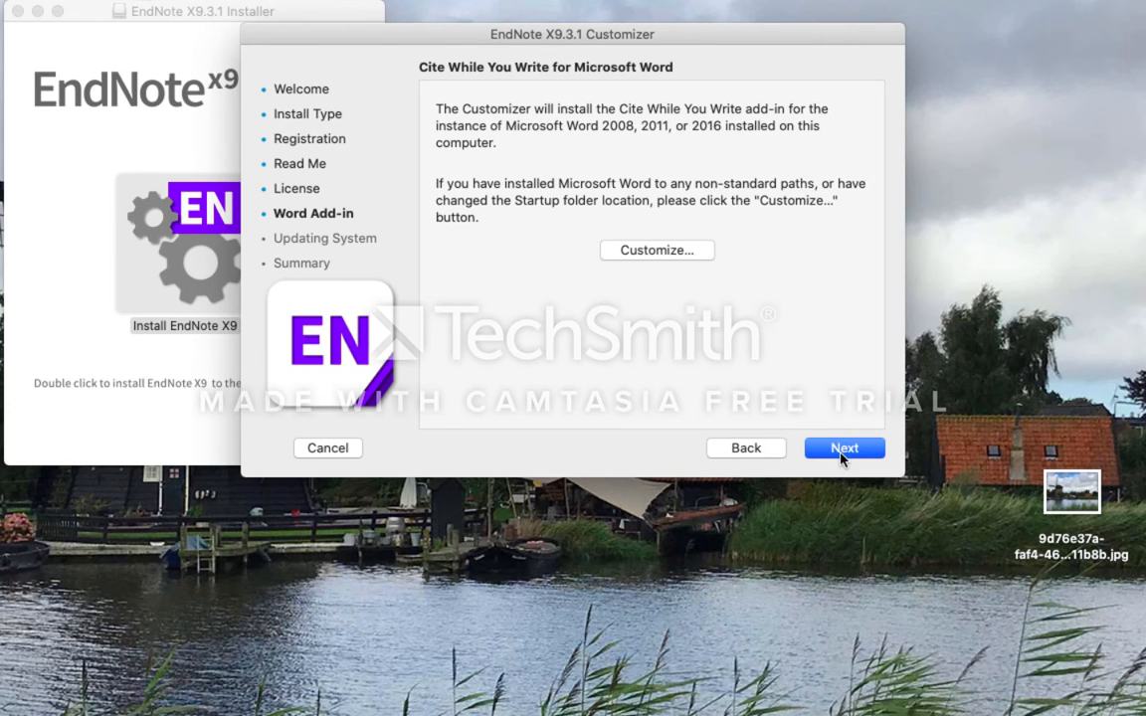
{"action": "left_click", "coordinate": [842, 455]}
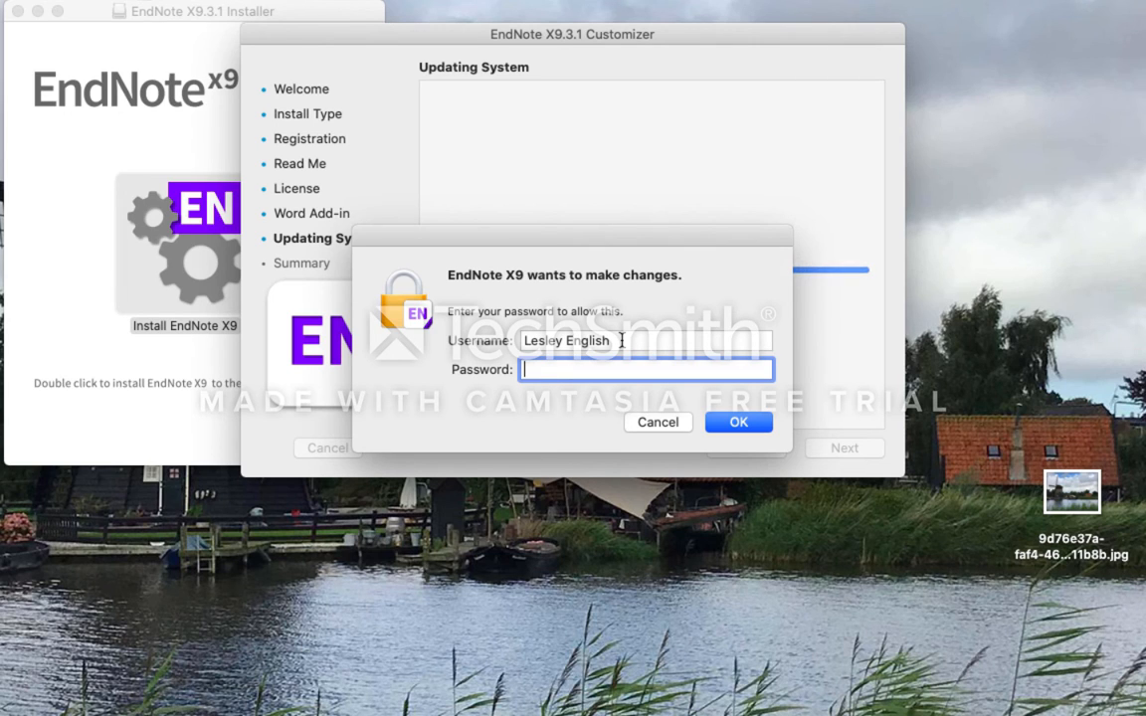
{"action": "type", "text": "•••••••"}
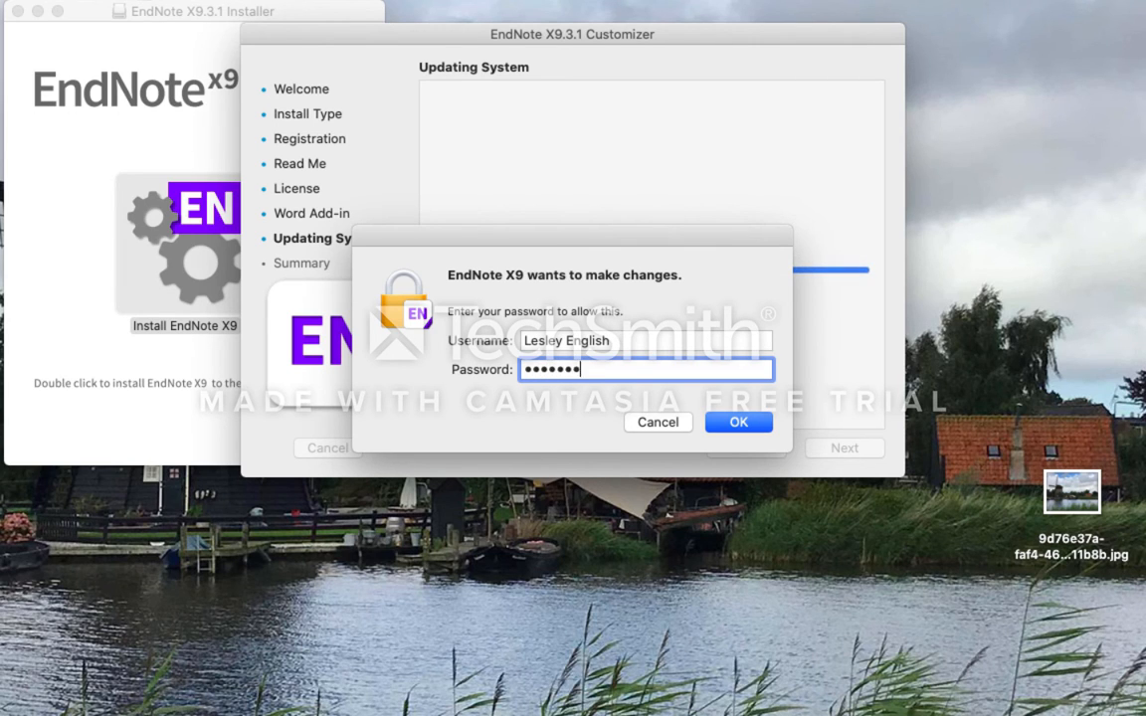
{"action": "type", "text": "•••"}
{"action": "left_click", "coordinate": [736, 420]}
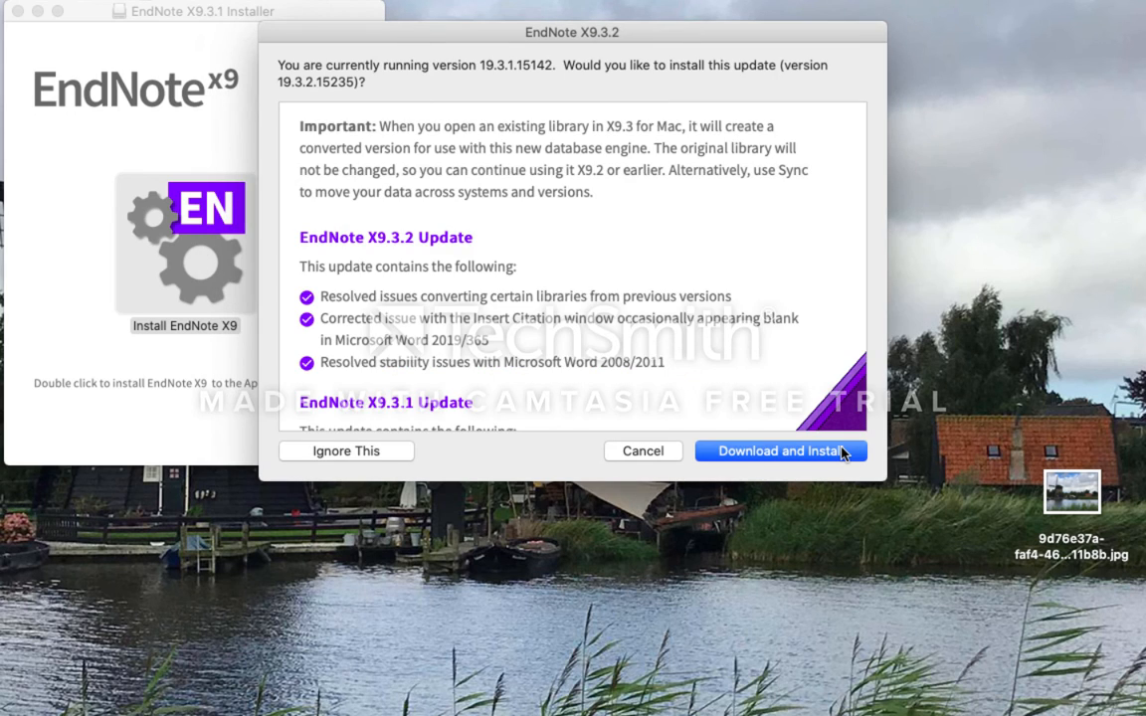
- Download and install the EndNote X9.3.2 update, and open Launchpad to show the installed applications
{"action": "left_click", "coordinate": [838, 454]}
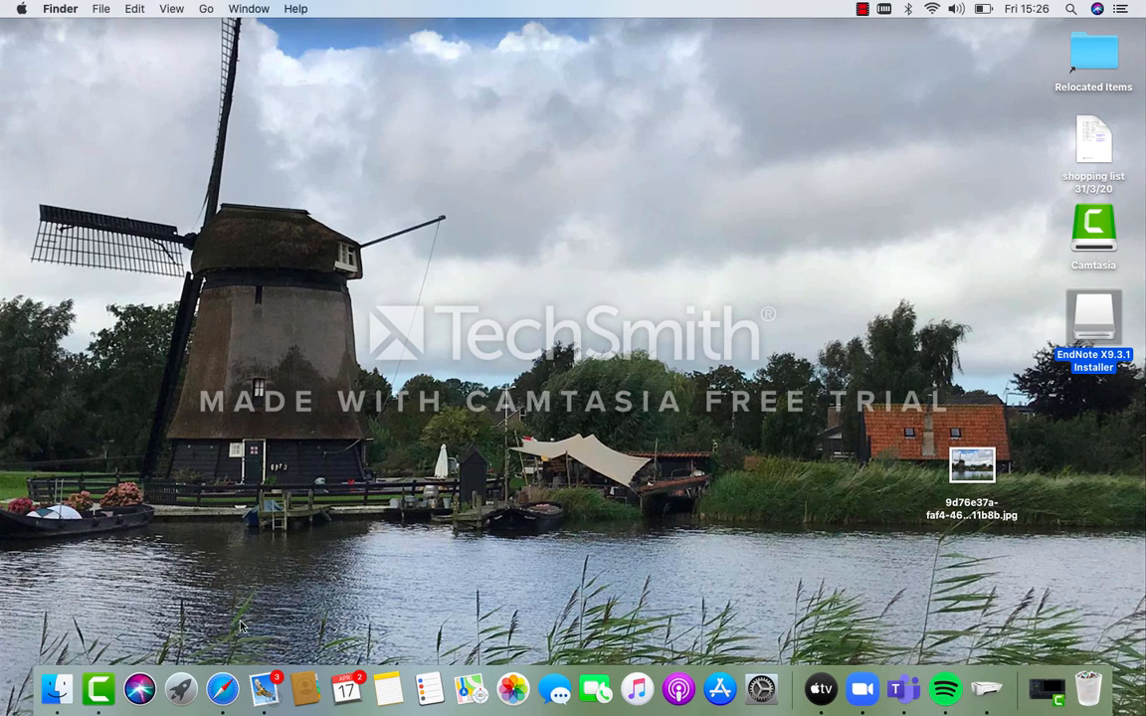
{"action": "left_click", "coordinate": [181, 687]}
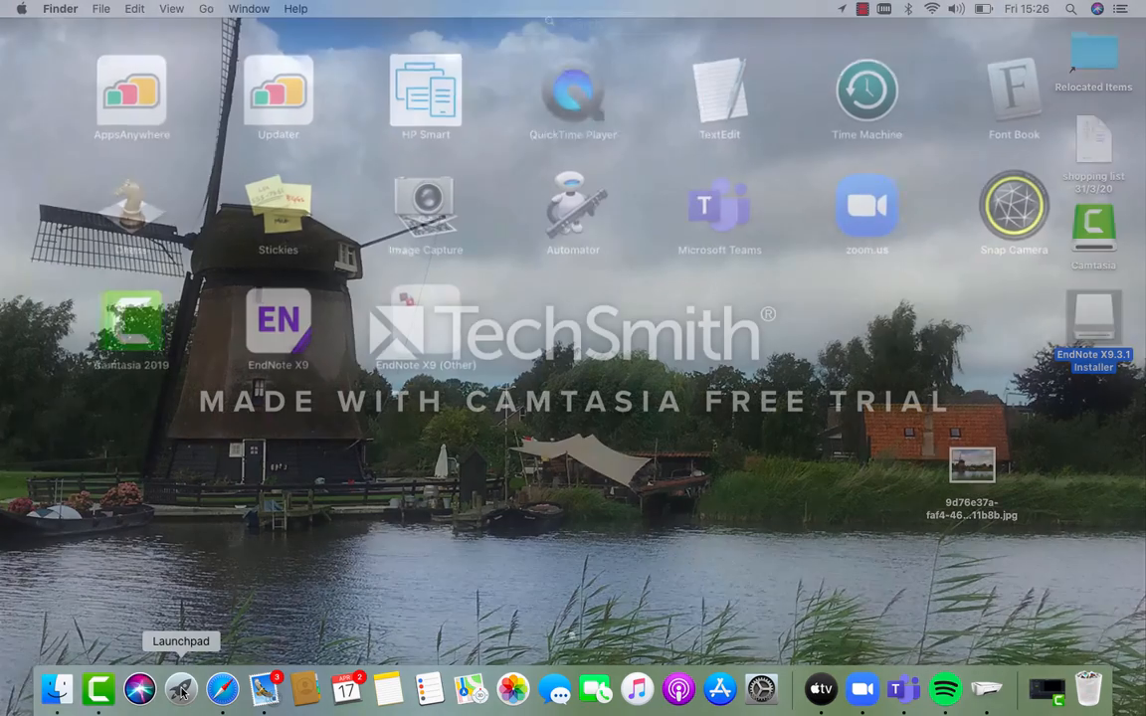